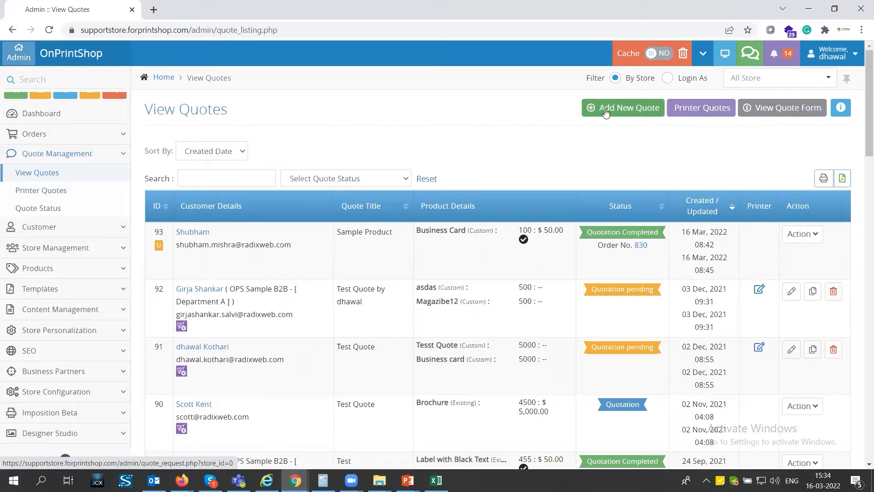
Step: Start a new quote and title it Sample Quote
click(605, 111)
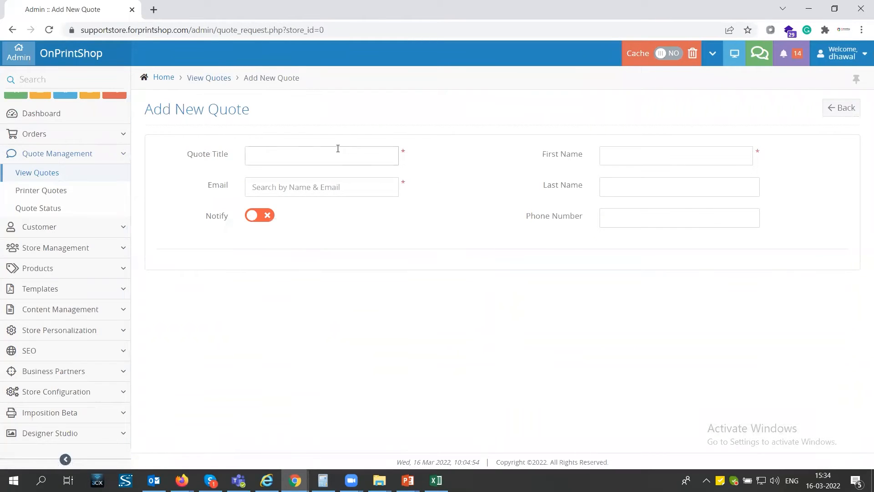
click(306, 155)
text(Sample Q)
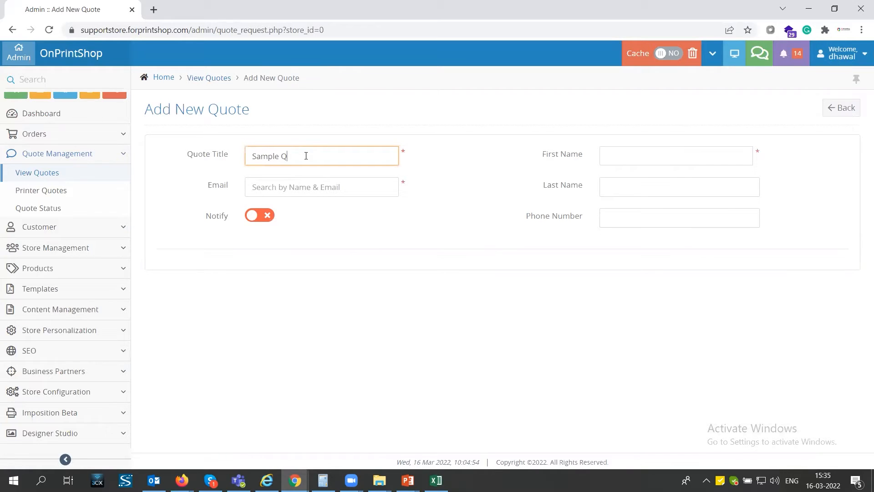
text(uote)
Step: Fill in the customer's email, first name, last name and phone number from the first saved contact suggestion
click(672, 150)
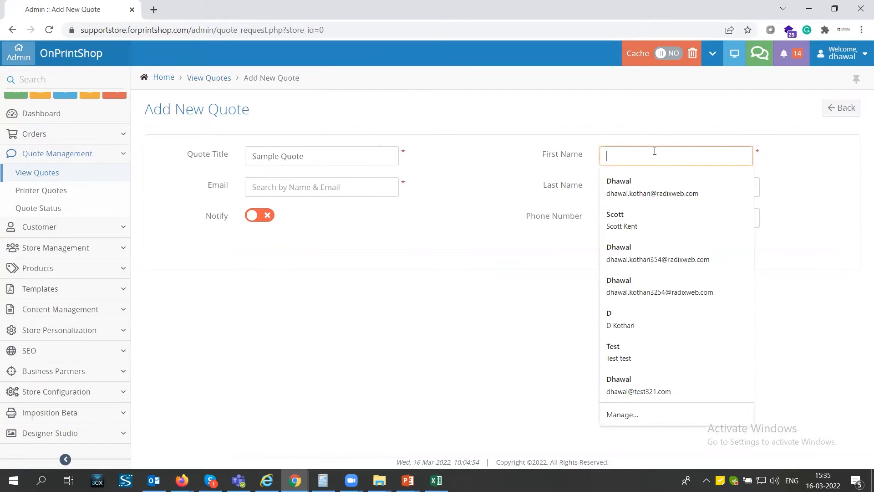
click(638, 184)
click(619, 156)
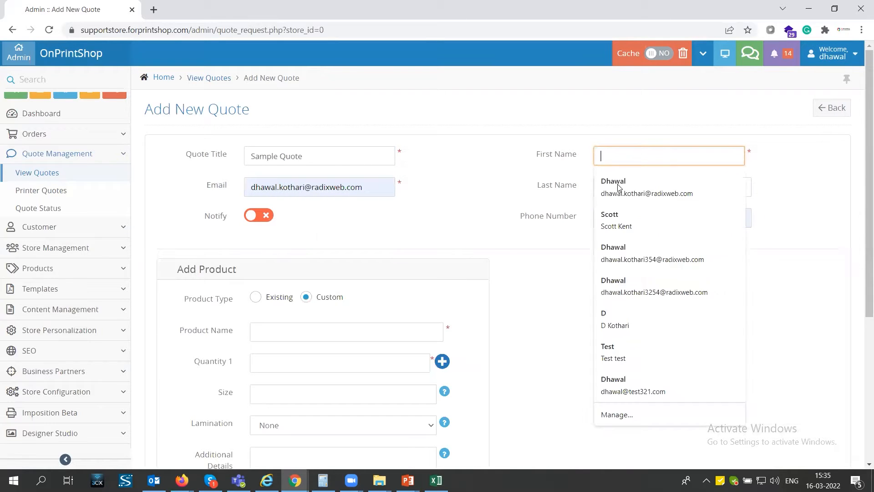
click(620, 187)
click(529, 258)
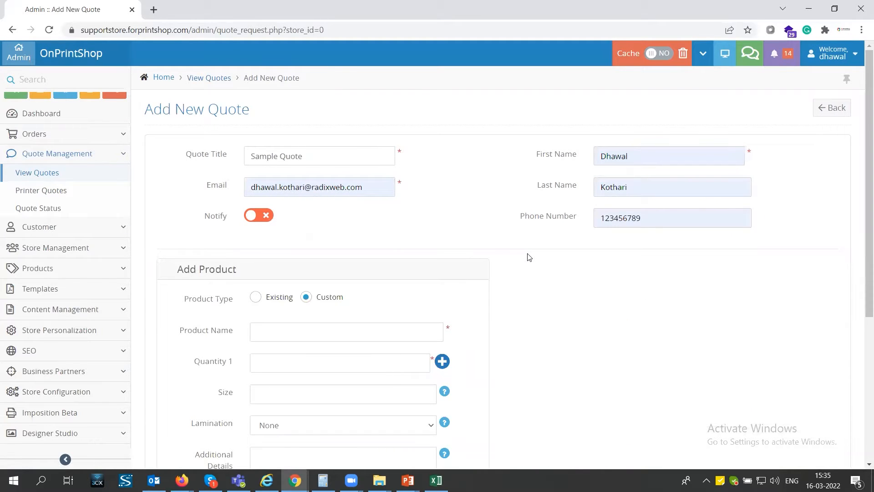
click(256, 297)
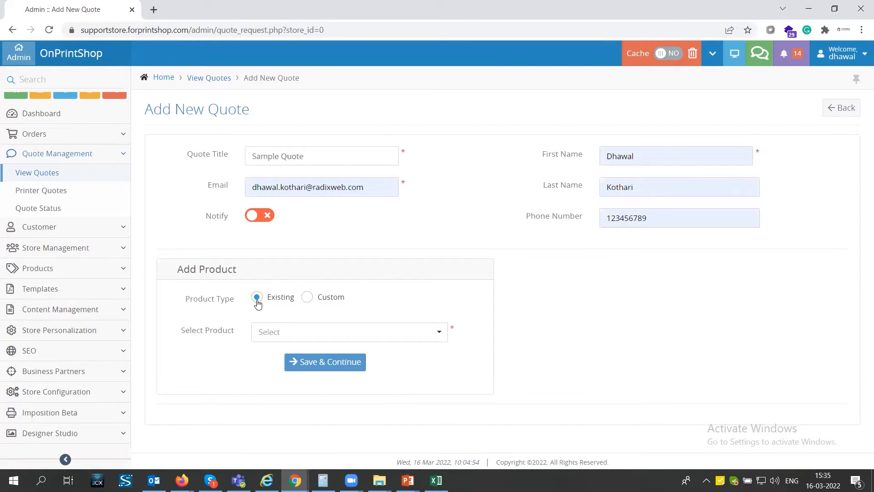
click(305, 299)
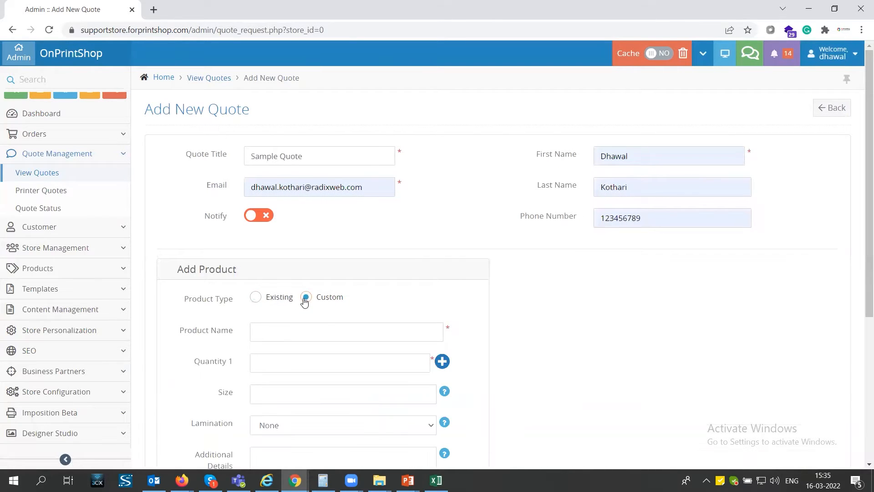
click(253, 299)
click(295, 336)
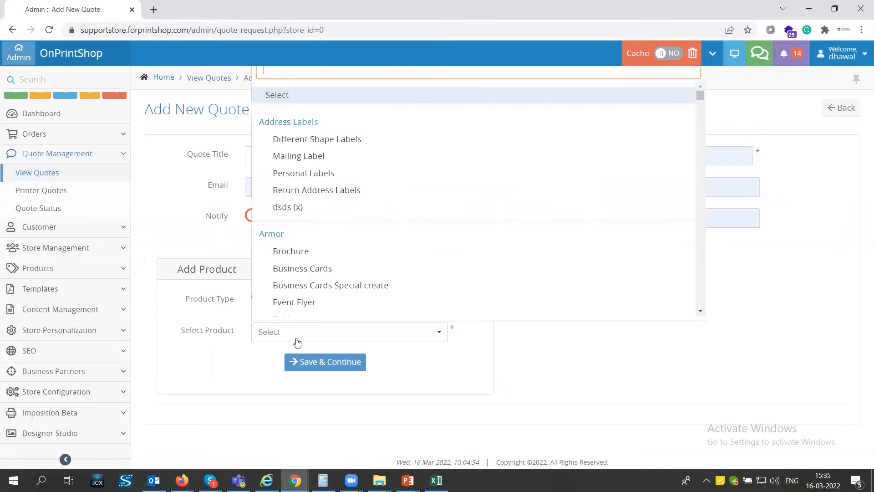
scroll(309, 231, down, 5)
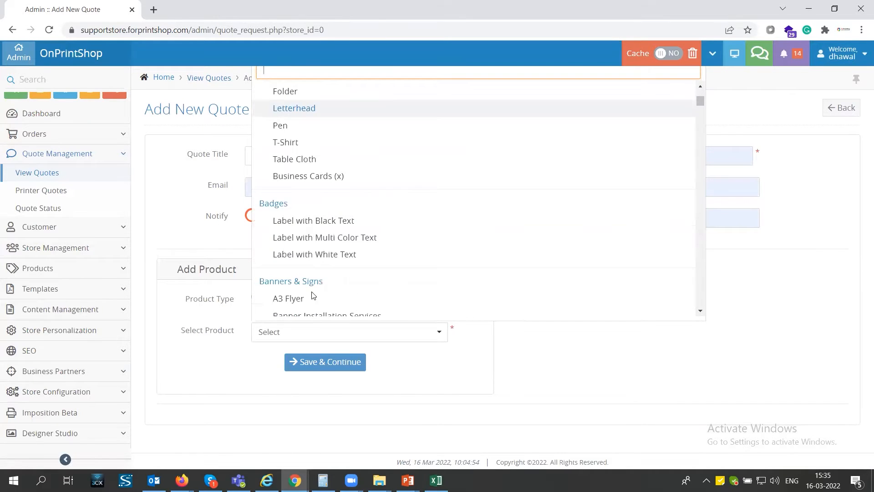
click(406, 387)
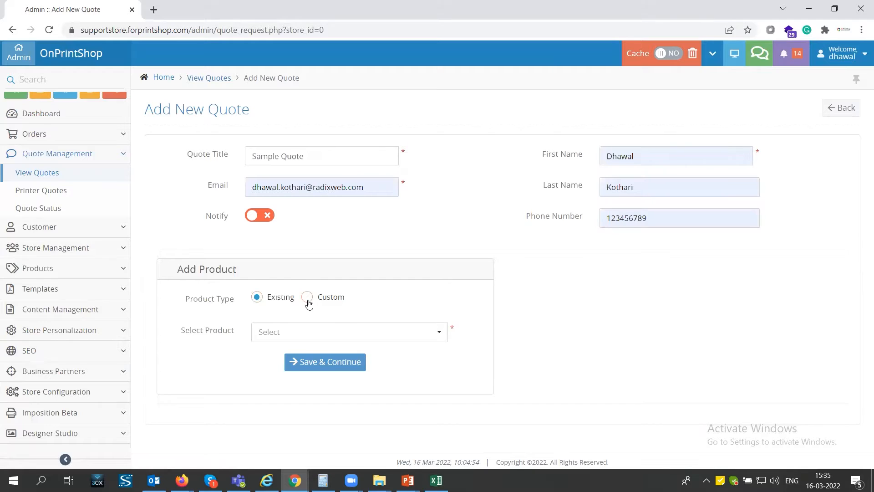
click(306, 300)
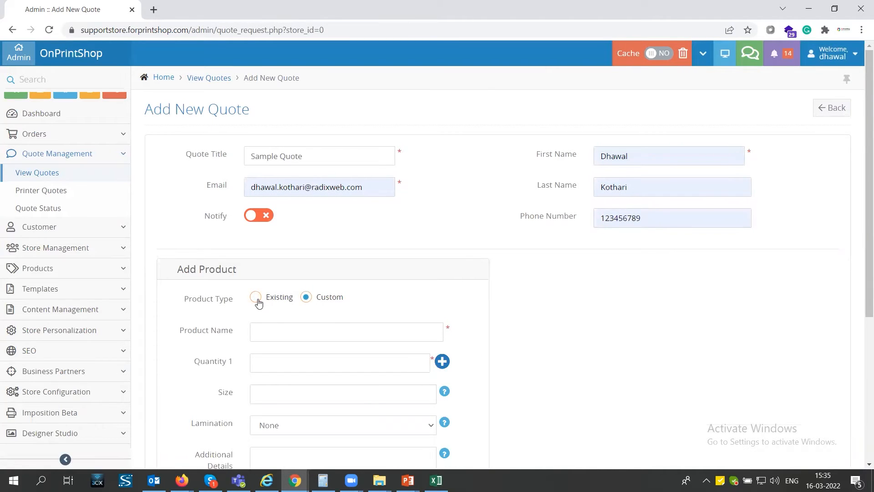
Step: Set the product type to Existing and choose Business Cards from the Armor category in size 3.5 x 2
click(256, 298)
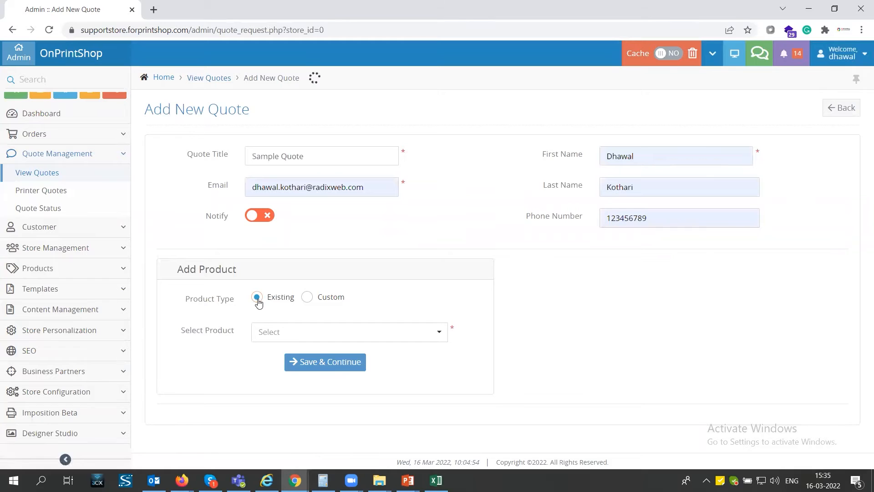
click(279, 336)
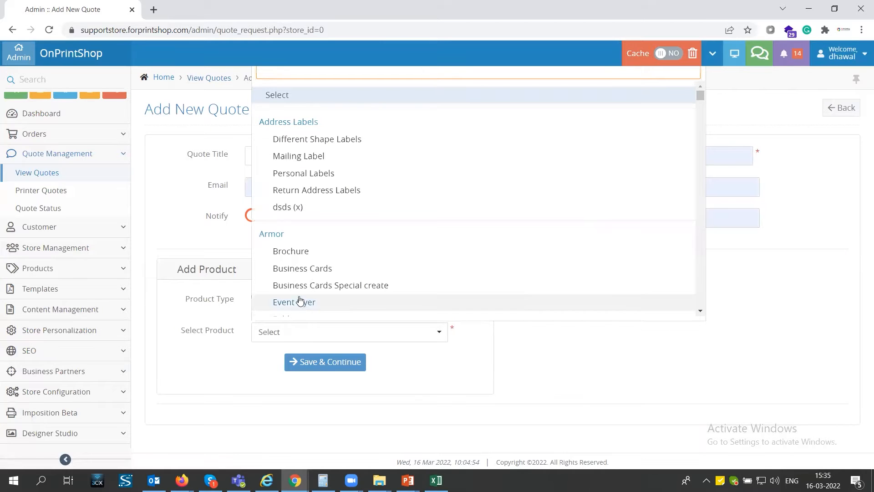
click(303, 272)
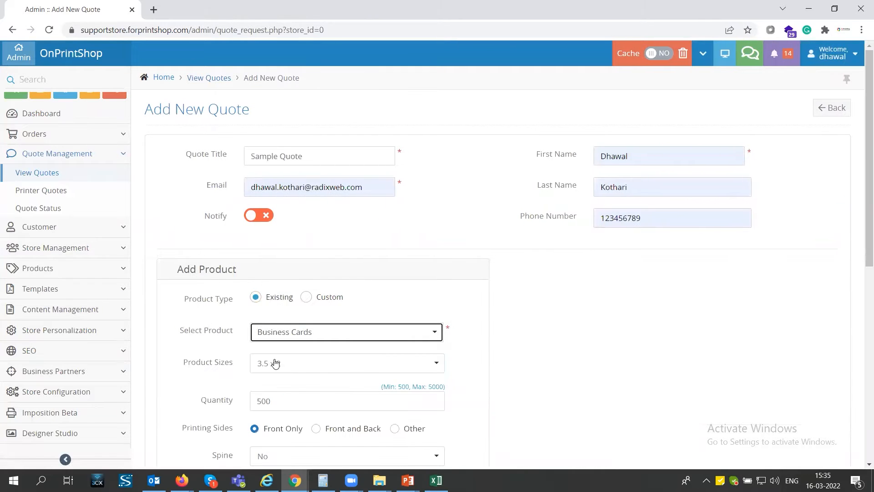
scroll(273, 369, down, 1)
click(279, 315)
click(279, 346)
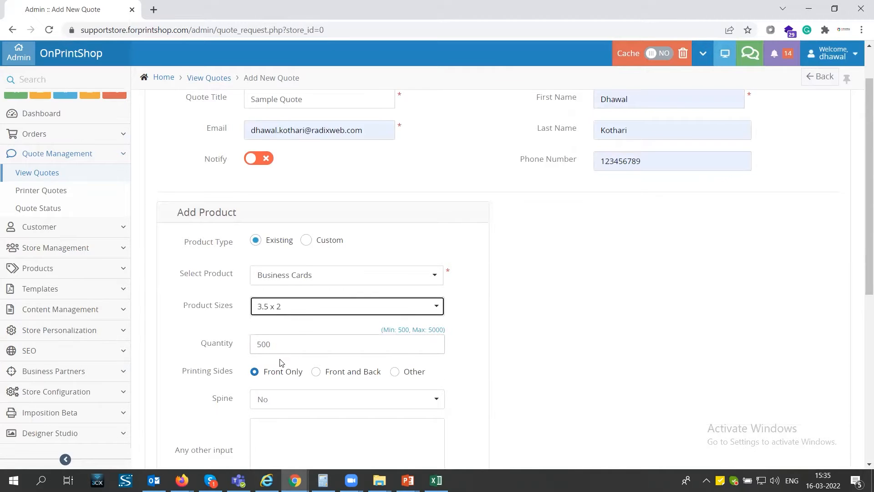
Step: Keep the remaining product options at their defaults and save the quote with the Business Cards product
scroll(273, 353, down, 1)
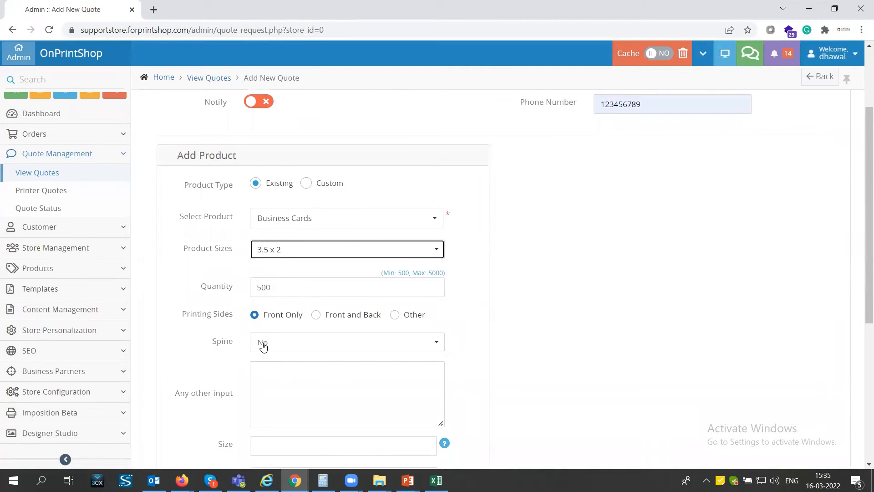
scroll(246, 360, down, 2)
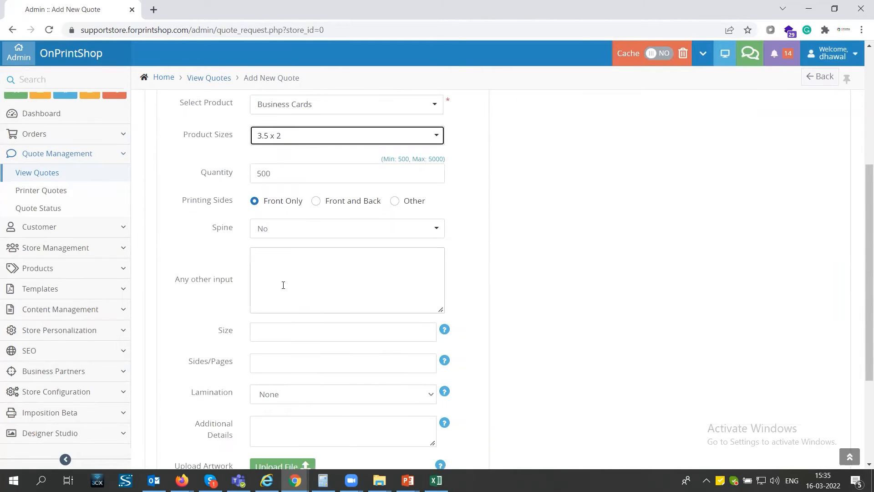
click(273, 330)
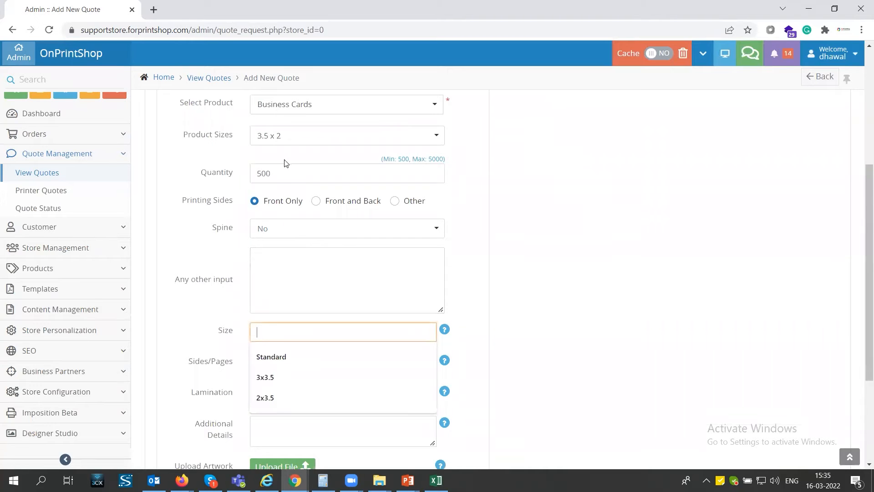
click(166, 397)
scroll(266, 322, down, 2)
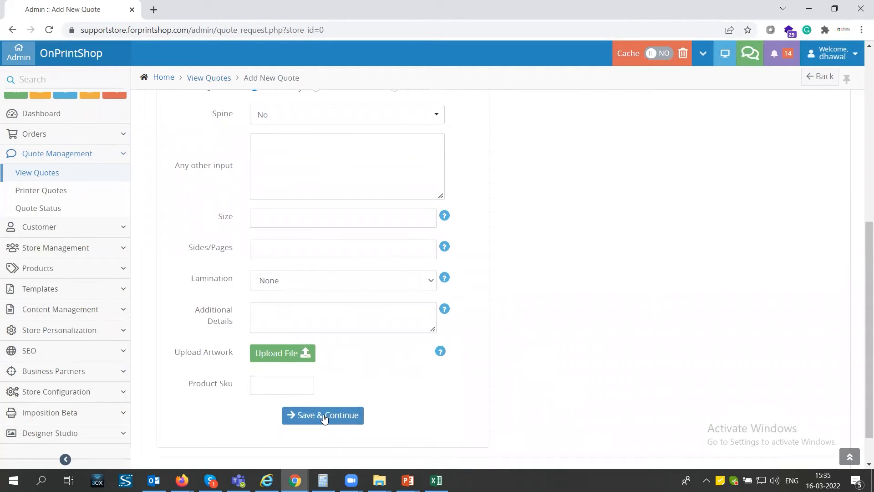
click(324, 416)
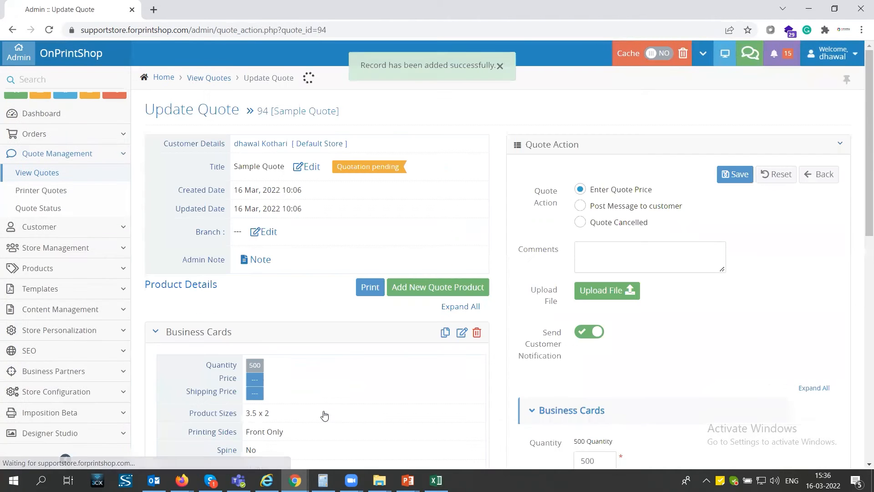
Step: Examine the quote's product details and the form offered for each quote action
scroll(325, 377, down, 1)
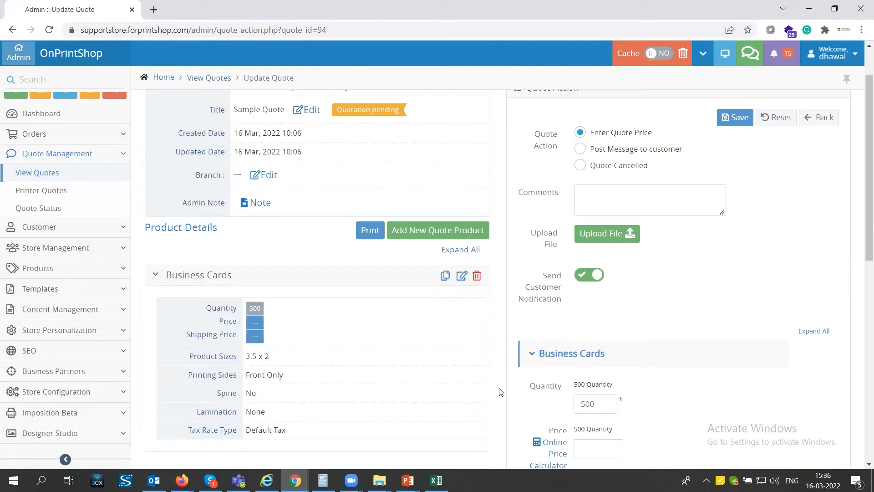
scroll(500, 392, up, 1)
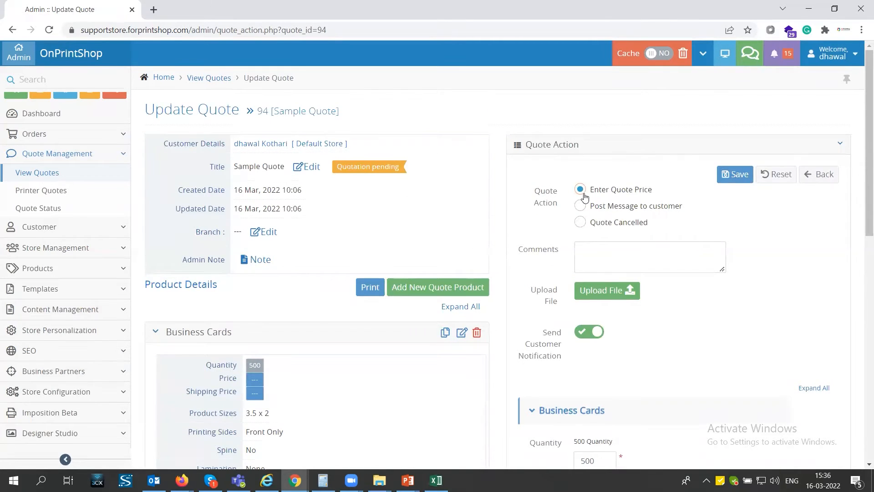
scroll(576, 353, down, 1)
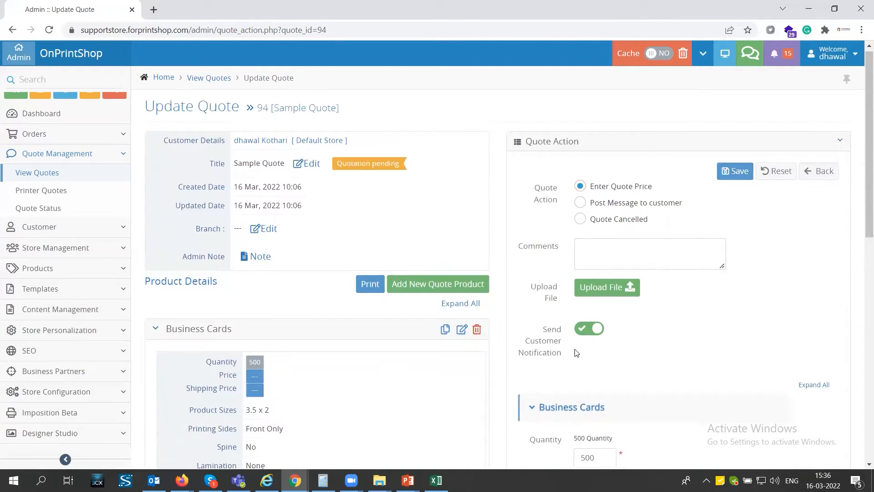
scroll(573, 346, down, 2)
scroll(234, 363, up, 2)
scroll(213, 322, down, 2)
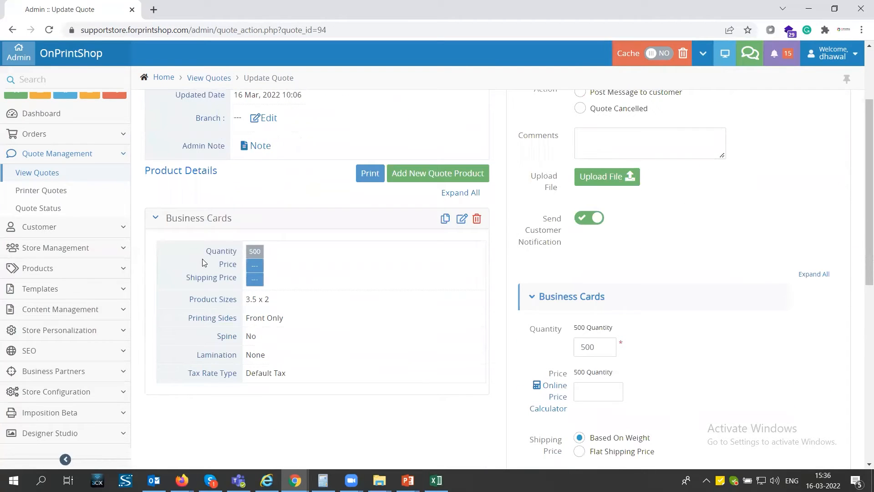
drag(203, 256, 249, 382)
scroll(599, 363, up, 2)
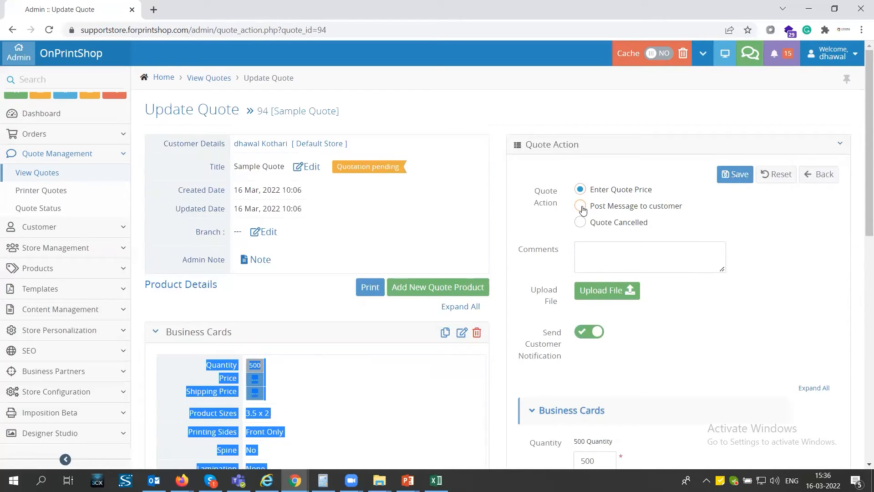
click(581, 207)
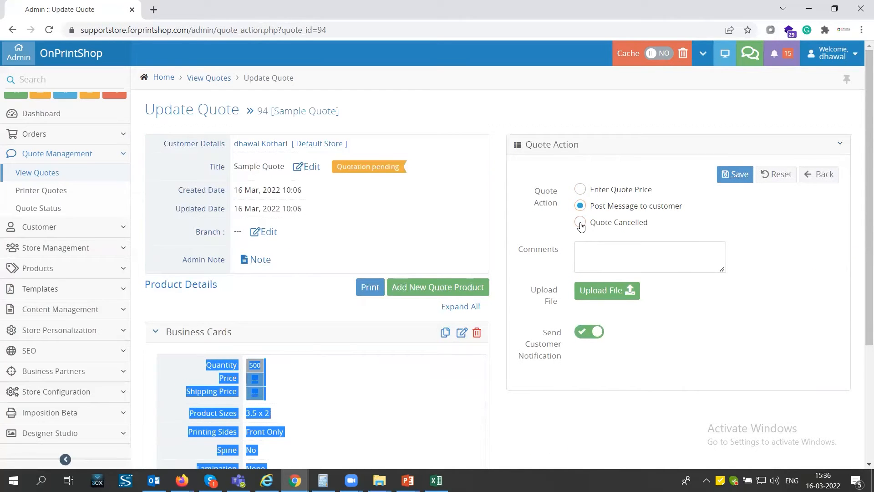
click(581, 224)
click(580, 191)
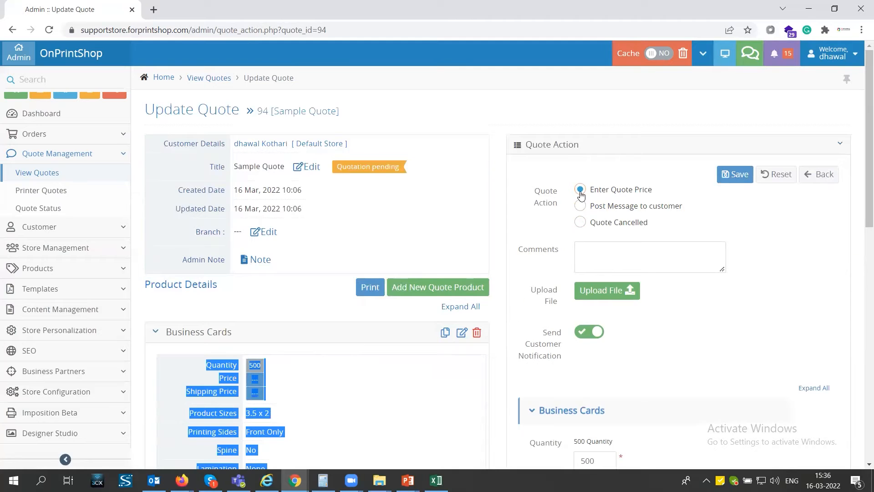
Step: Enter a quote price of 175 for the 500 business cards
scroll(565, 412, down, 4)
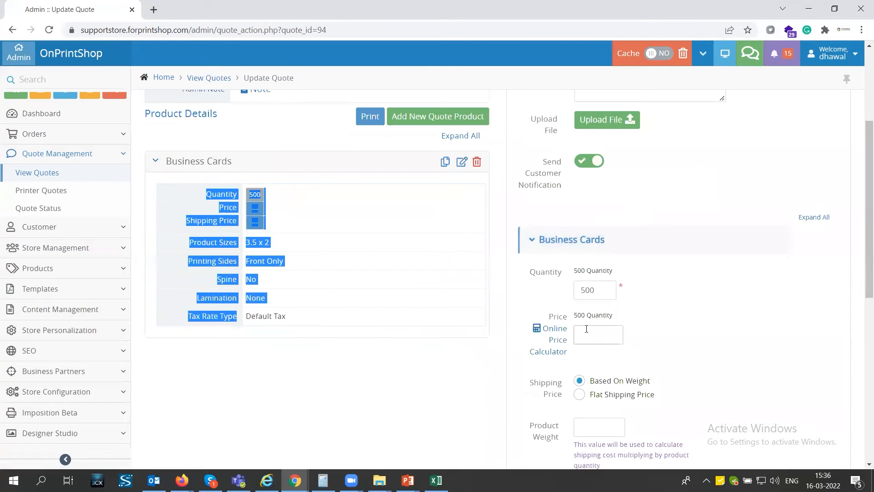
click(587, 329)
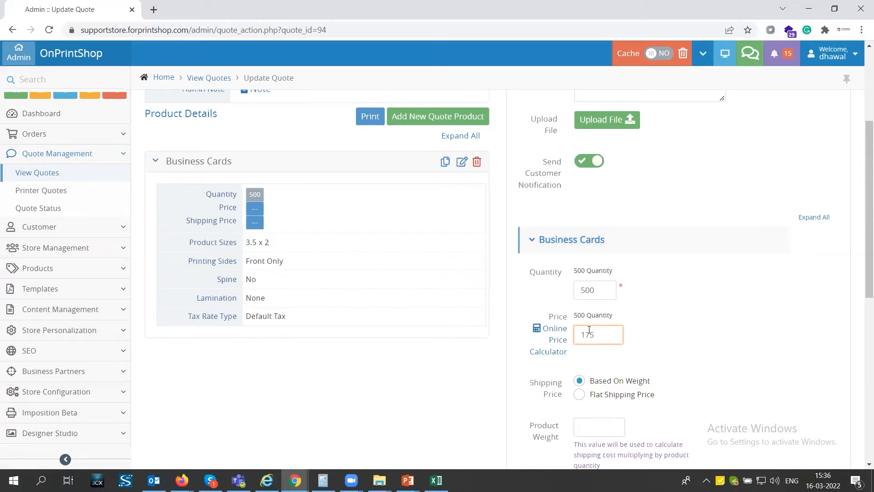
click(686, 349)
Step: Use a flat shipping price of 7 for the Business Cards and set the production days to 4
scroll(608, 387, down, 3)
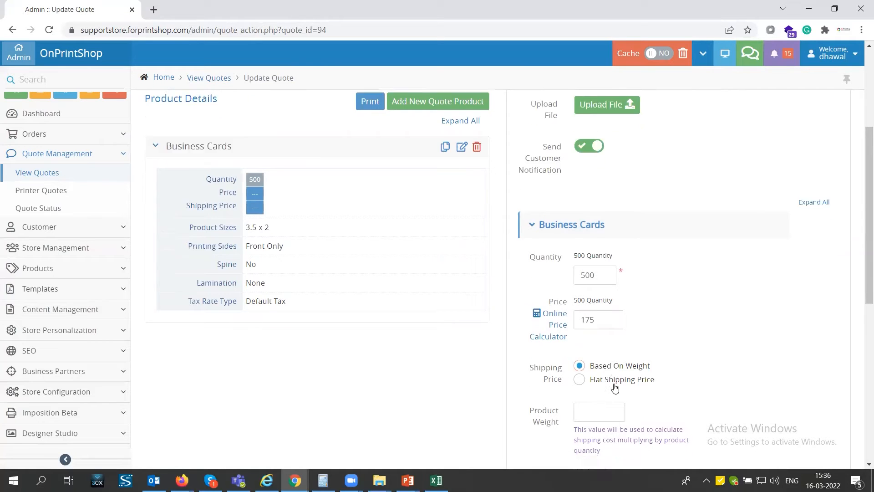
click(579, 281)
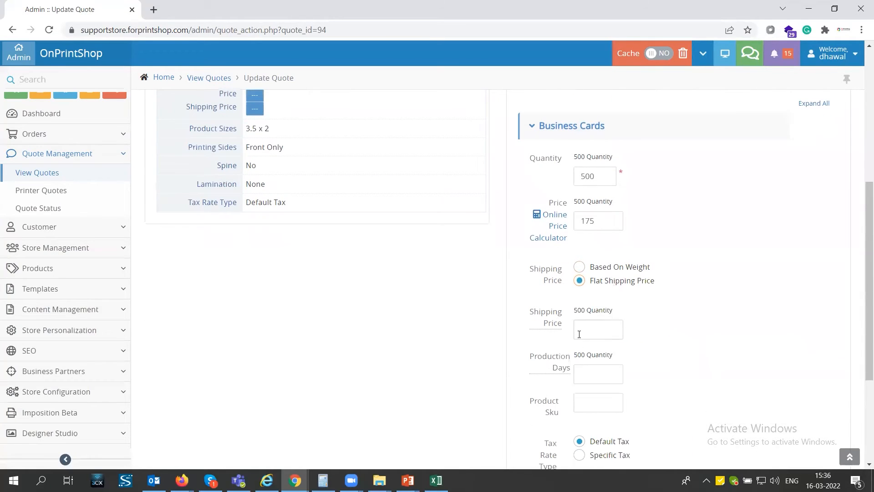
click(581, 335)
click(596, 371)
text(4)
click(687, 392)
Step: Check the tax rate options and quote history, and save the priced quote
scroll(686, 393, down, 3)
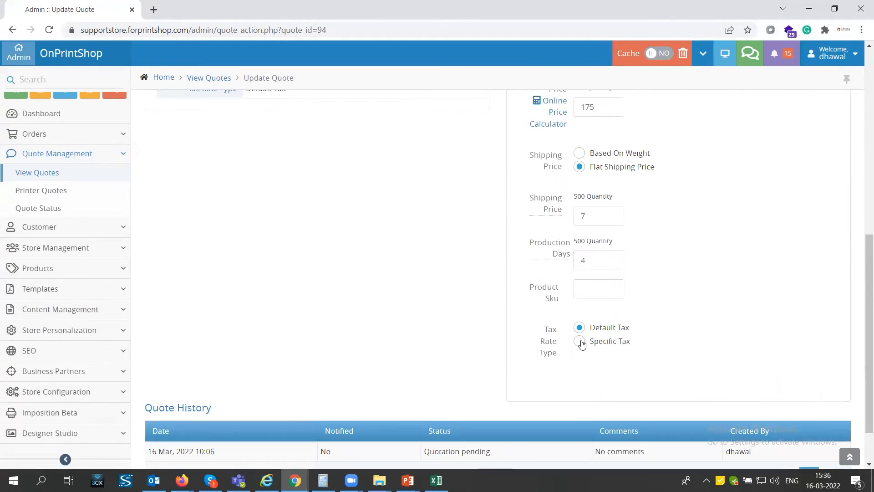
scroll(581, 343, down, 1)
scroll(581, 342, up, 10)
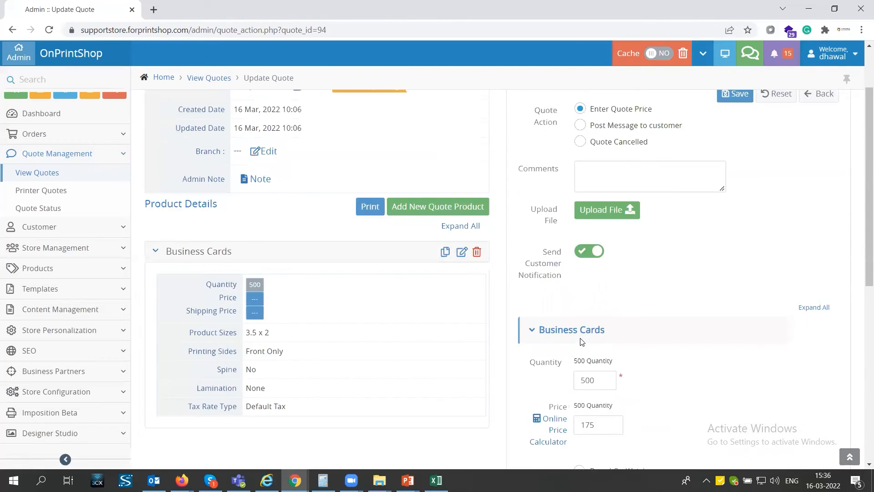
scroll(692, 185, up, 1)
click(734, 175)
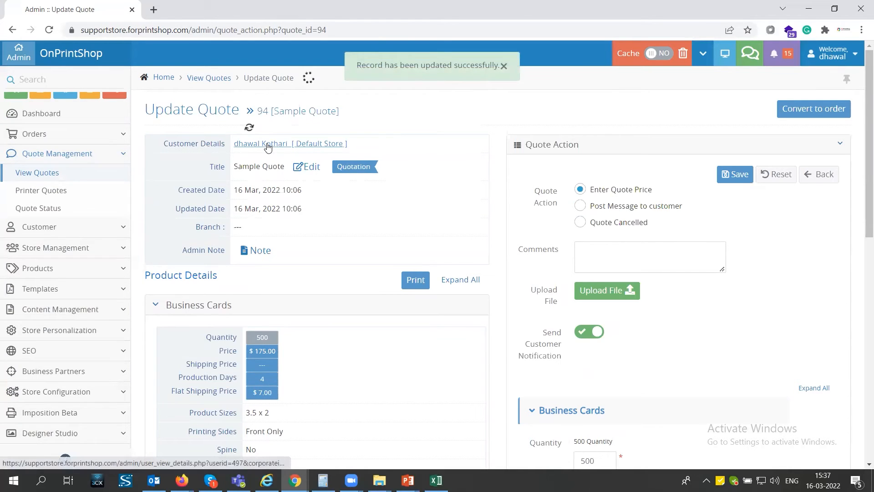
Step: Log in to the storefront as the quote's customer and open the customer's own quote list
mouse_move(268, 147)
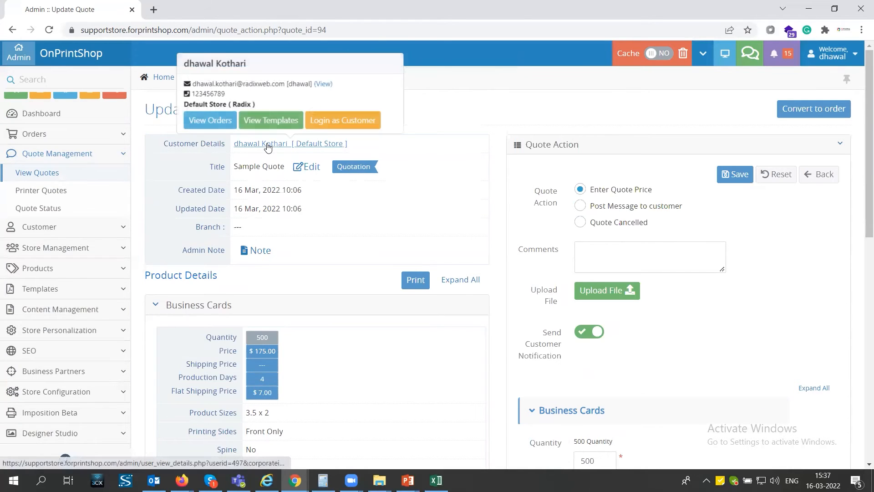
click(326, 122)
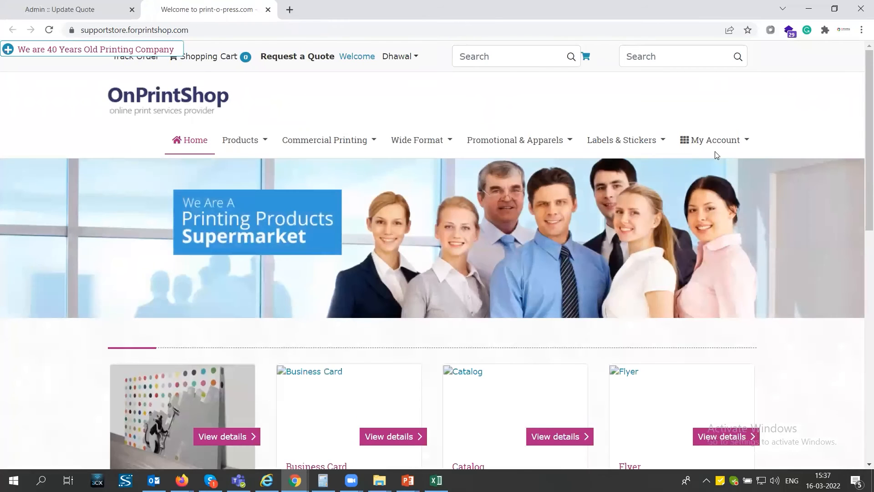
mouse_move(714, 145)
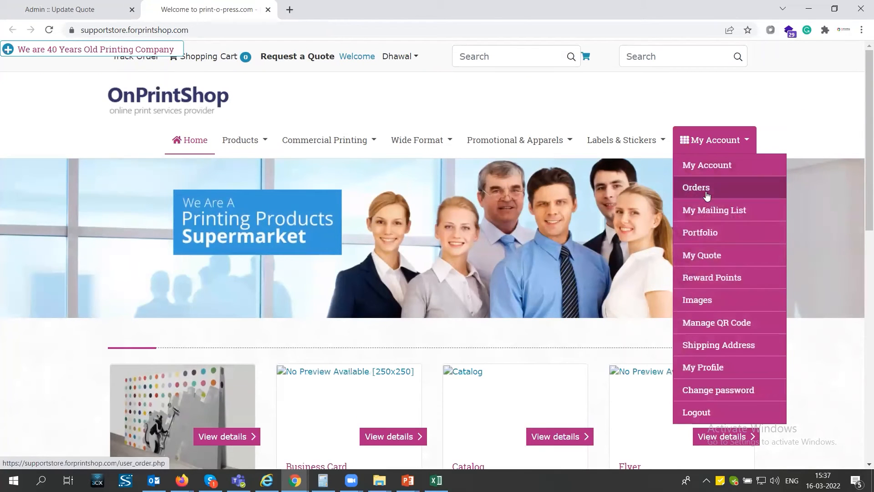
click(702, 255)
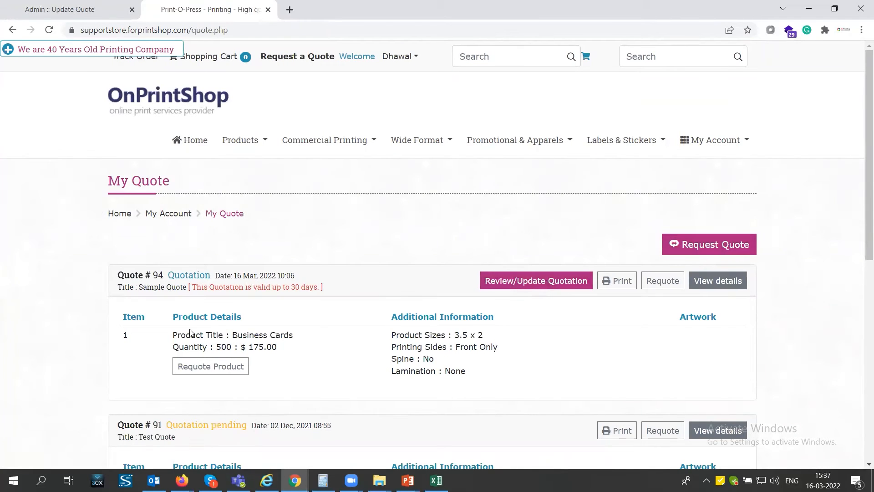
Step: Open the Sample Quote's details in the storefront and review the quoted price and the customer's approve and reject options
click(724, 286)
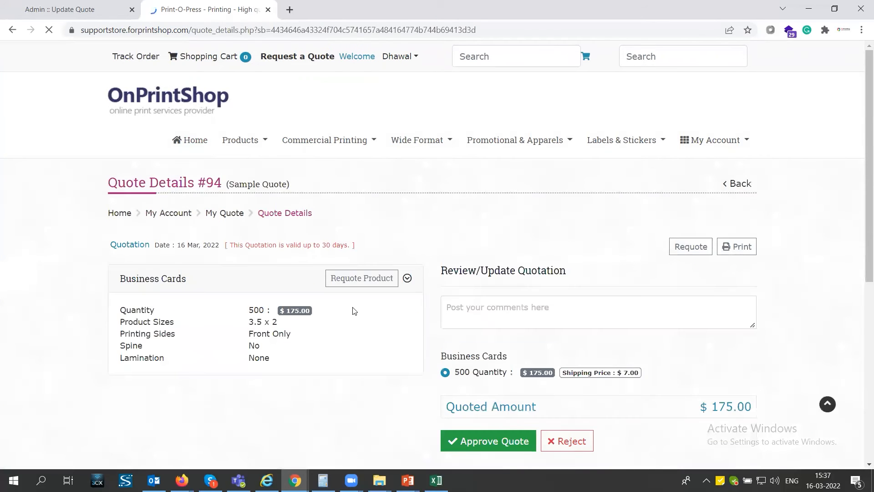
scroll(240, 328, down, 3)
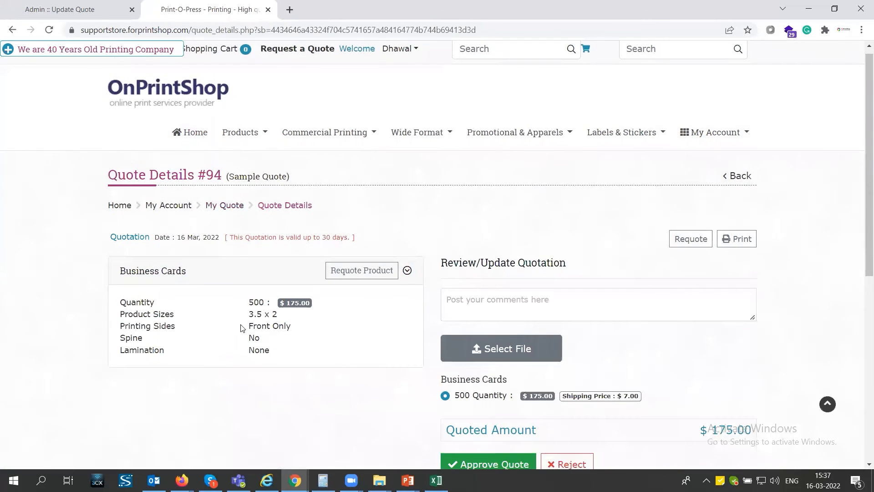
drag(282, 193, 317, 194)
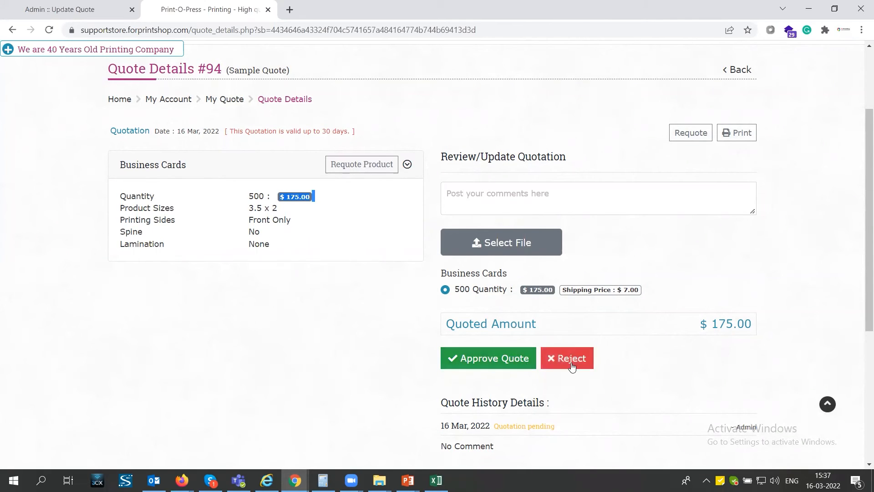
Step: Return to the admin site's quote list and open the available actions for the Sample Quote
click(92, 11)
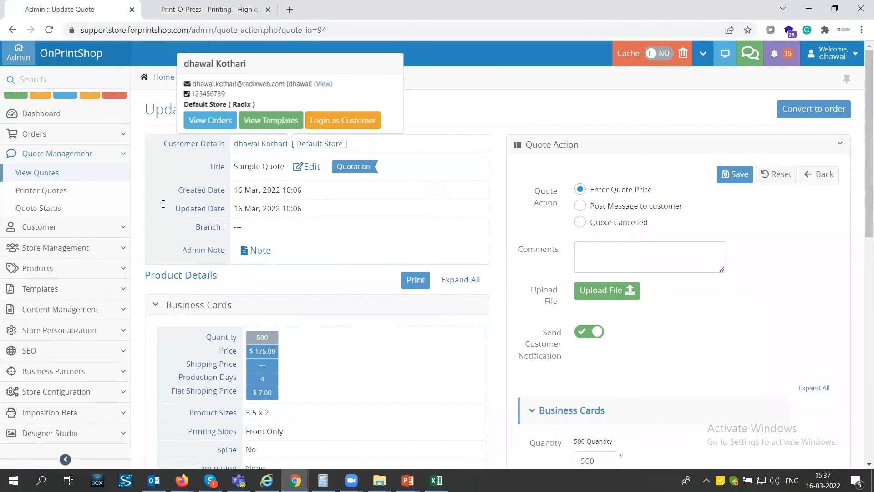
click(60, 175)
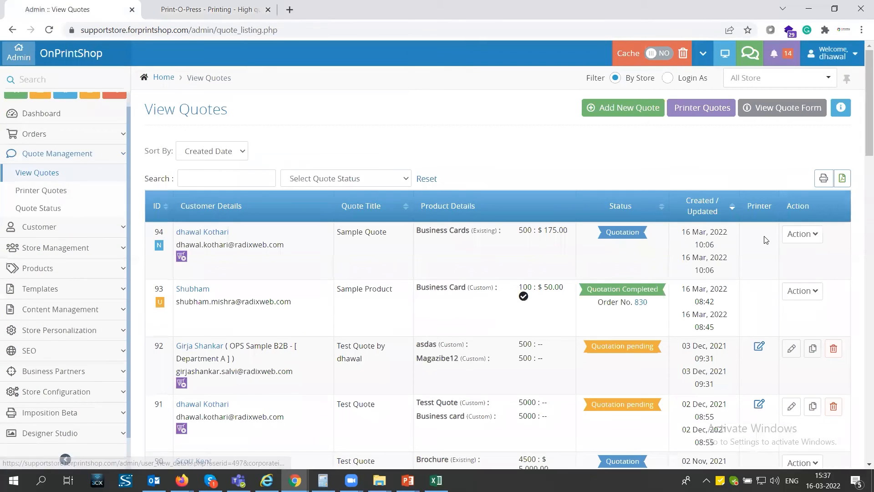
click(793, 236)
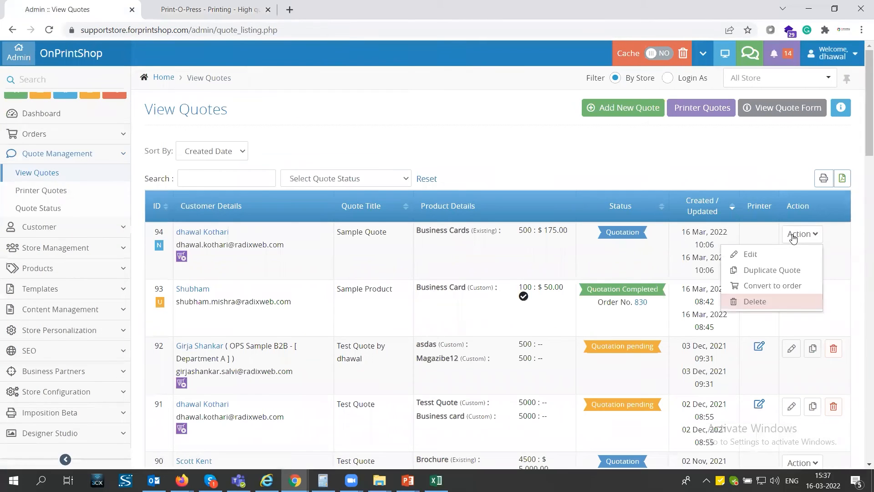
Step: Compare the customer's quote approval option in the storefront with the admin's Convert to order action
click(772, 286)
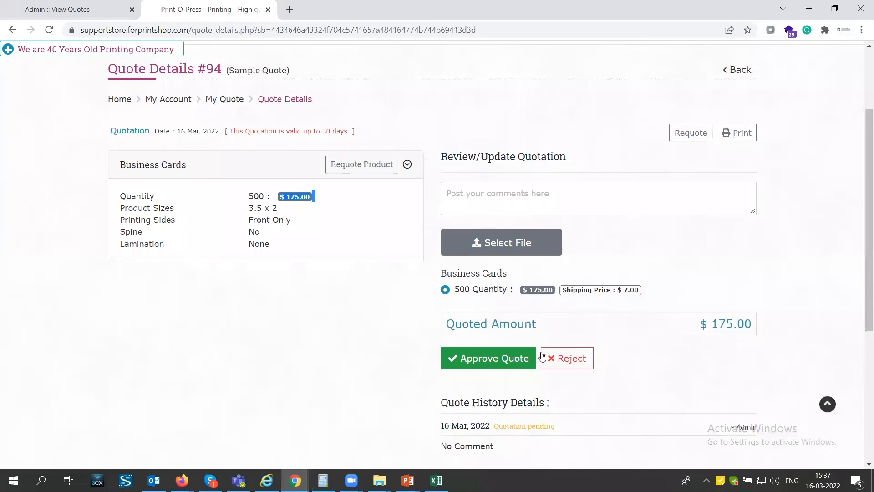
click(75, 10)
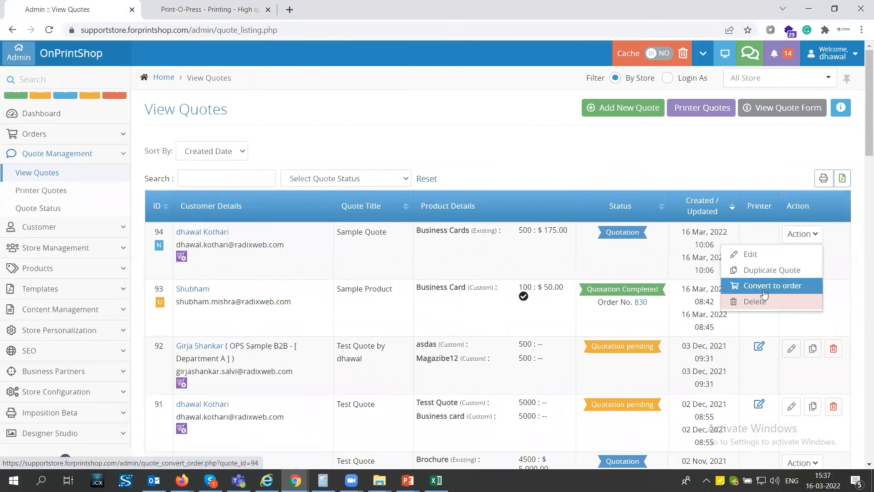
click(209, 10)
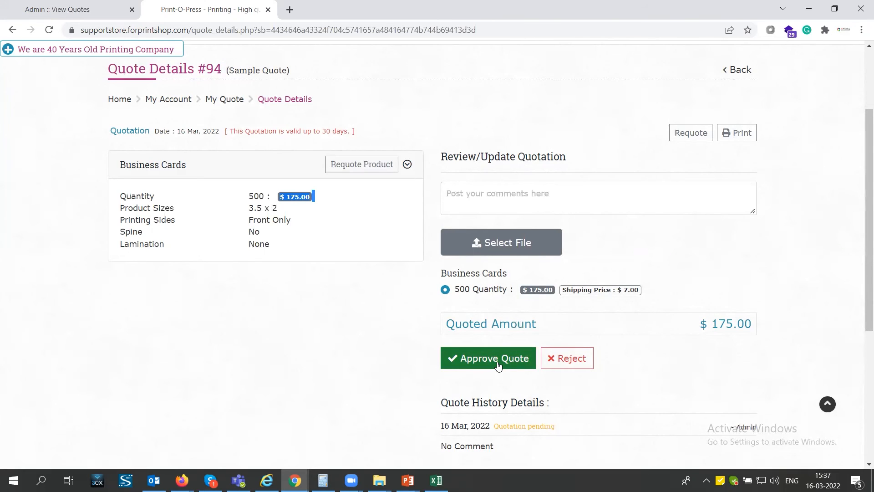
click(68, 9)
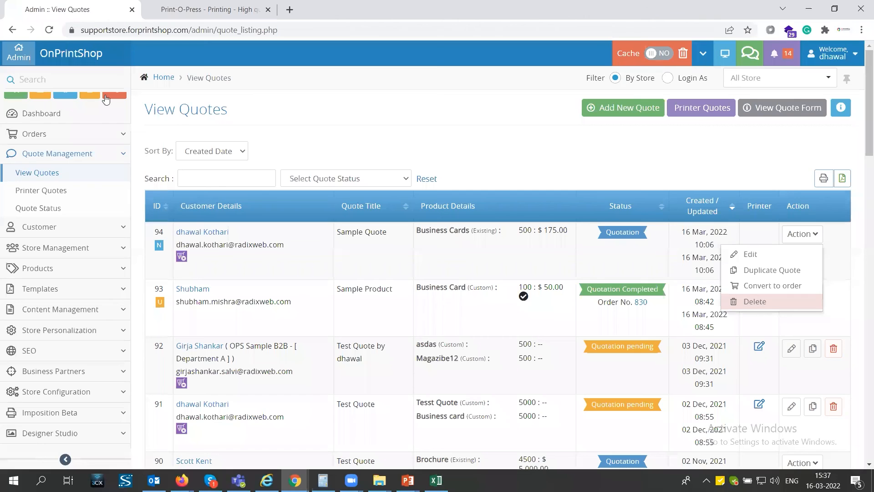
Step: Convert the Sample Quote for 500 Business Cards to an order and choose the $7.00 Shipping Price as its shipping method
click(758, 287)
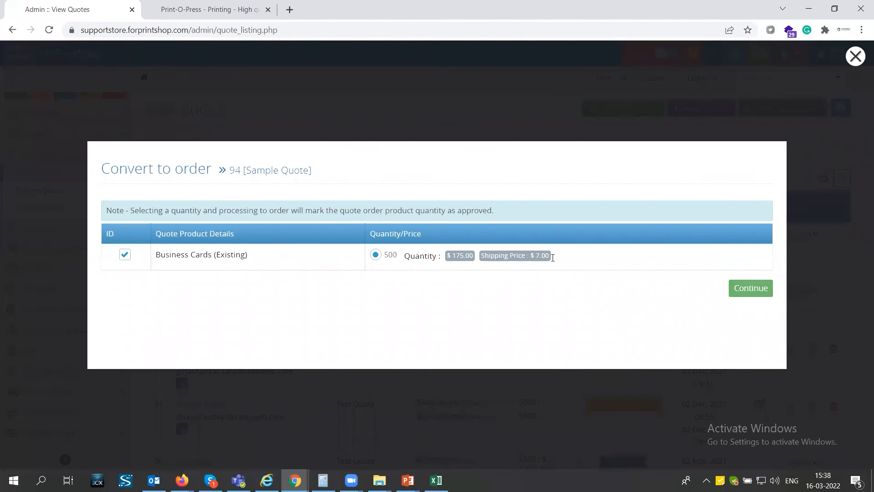
drag(446, 257, 571, 258)
click(759, 290)
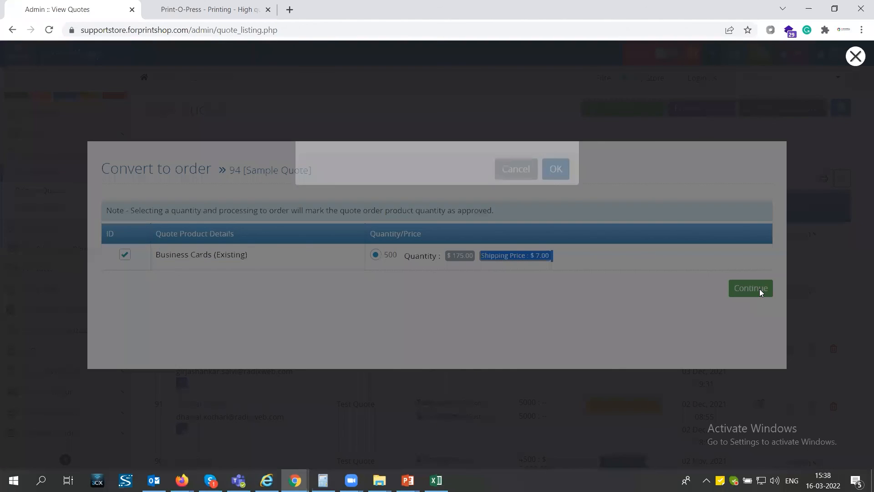
click(556, 191)
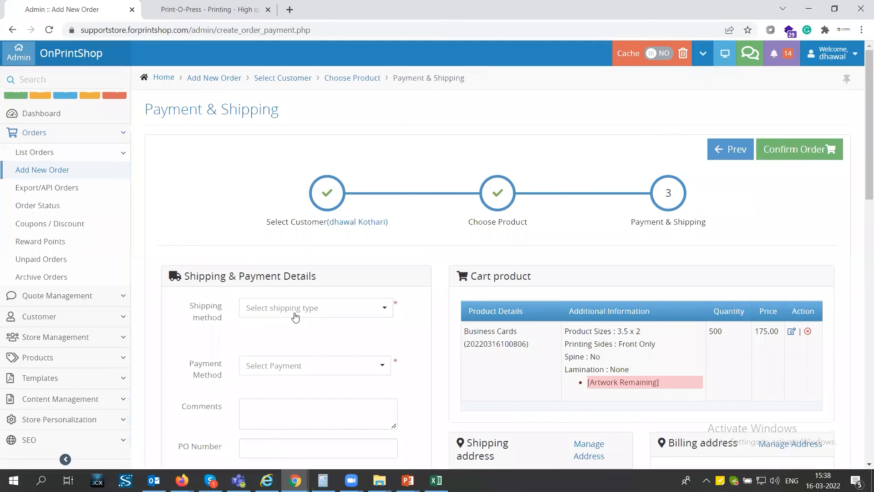
click(267, 310)
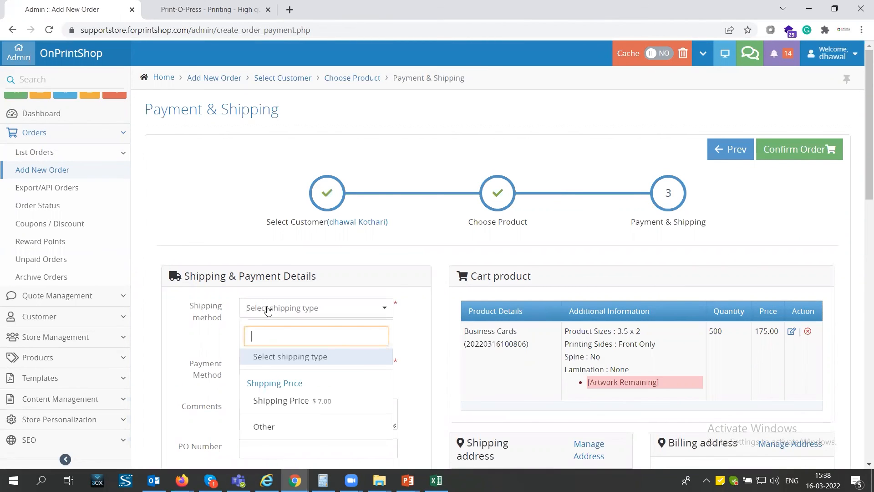
click(273, 402)
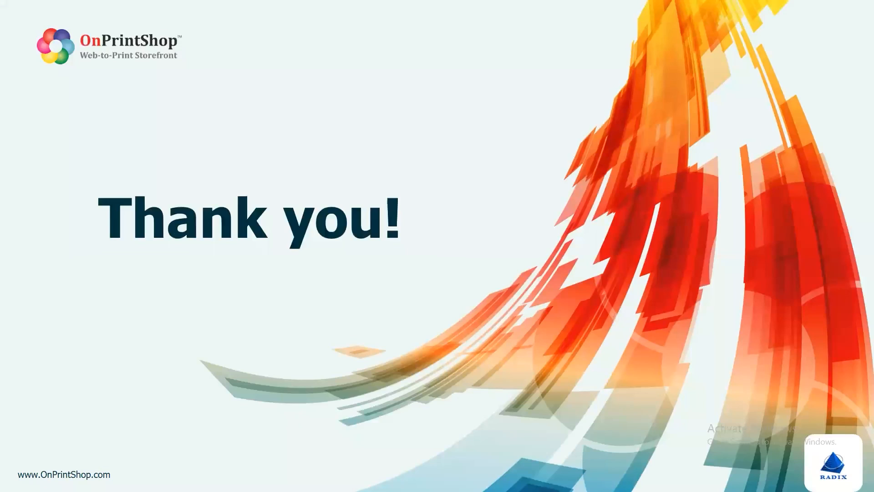